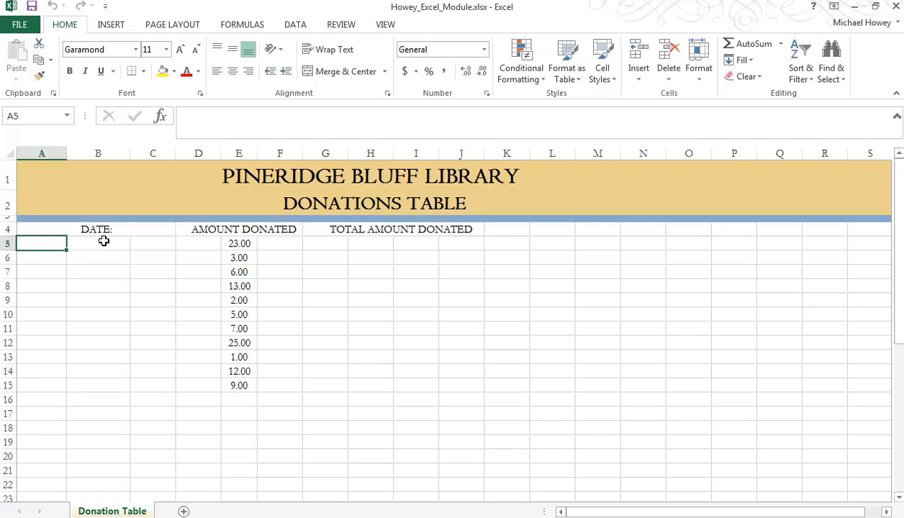
Format cell B5 as Short Date and enter the date 11/1/2014
{"action": "left_click", "coordinate": [104, 242]}
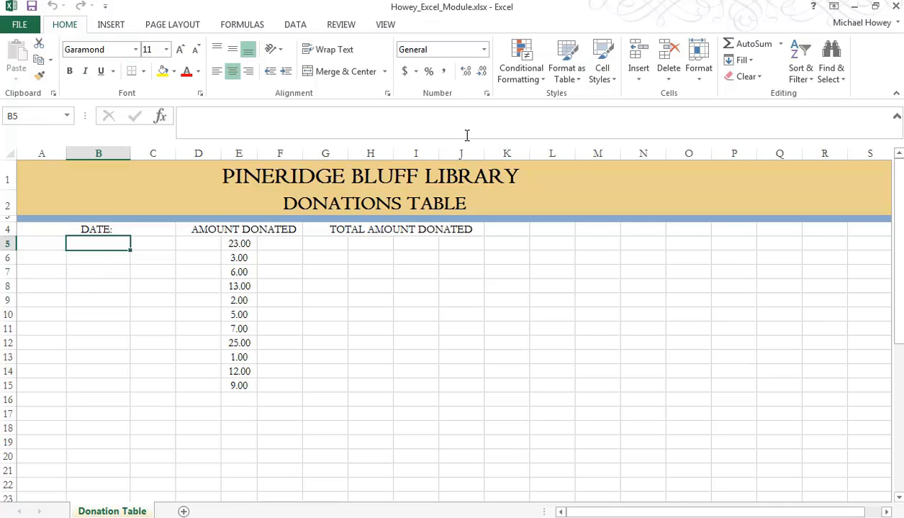
{"action": "left_click", "coordinate": [485, 50]}
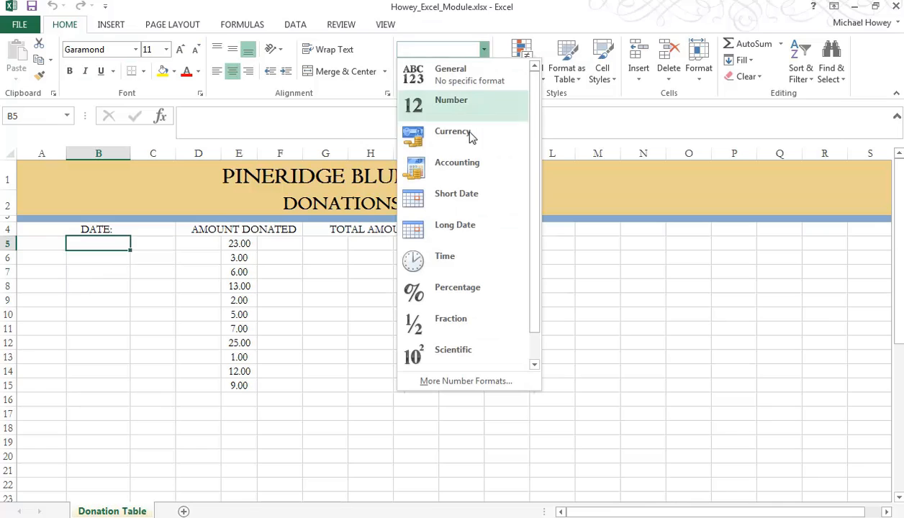
{"action": "left_click", "coordinate": [468, 196]}
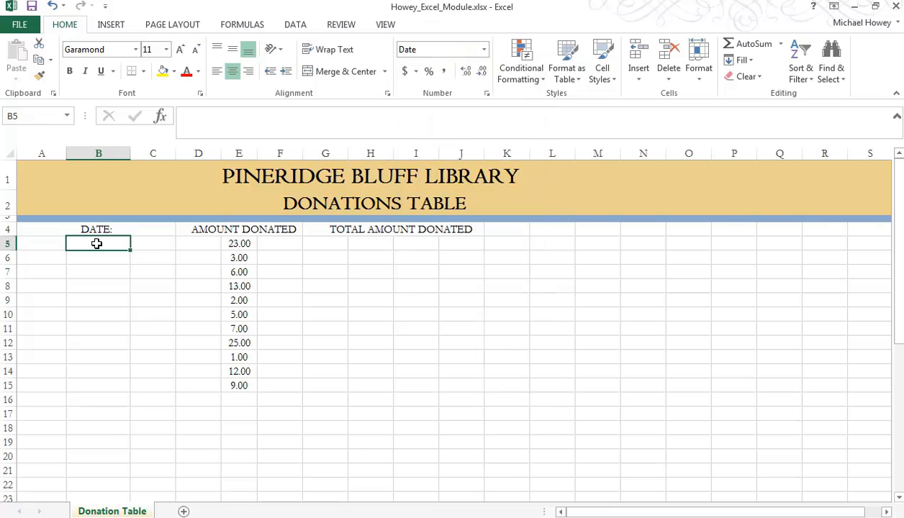
{"action": "type", "text": "1"}
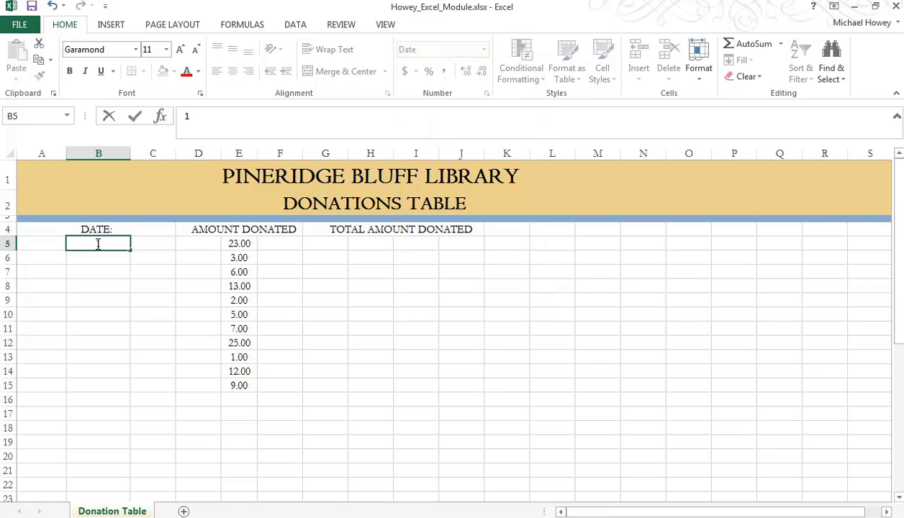
{"action": "type", "text": "1/1/2014"}
{"action": "key", "text": "Return"}
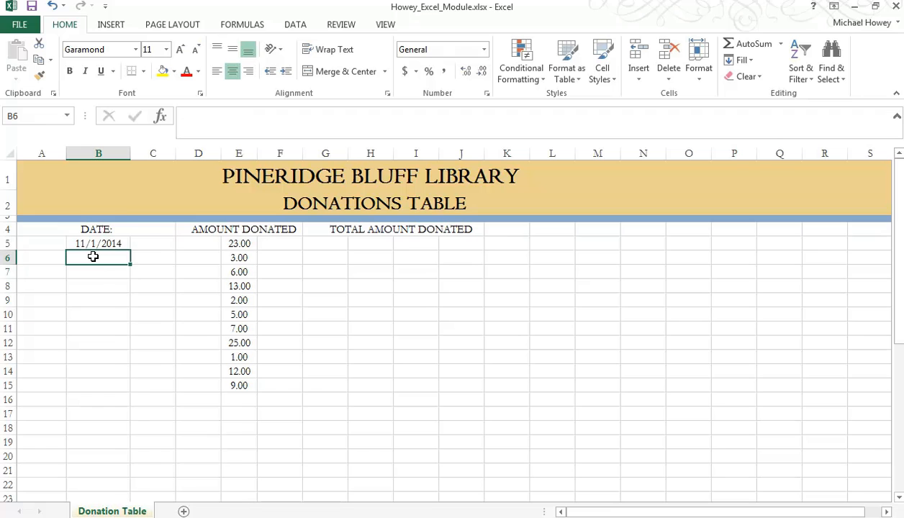
Format cell B6 with the Date type *3/14/2012 through the cell format settings and enter 11/2/2014
{"action": "right_click", "coordinate": [94, 258]}
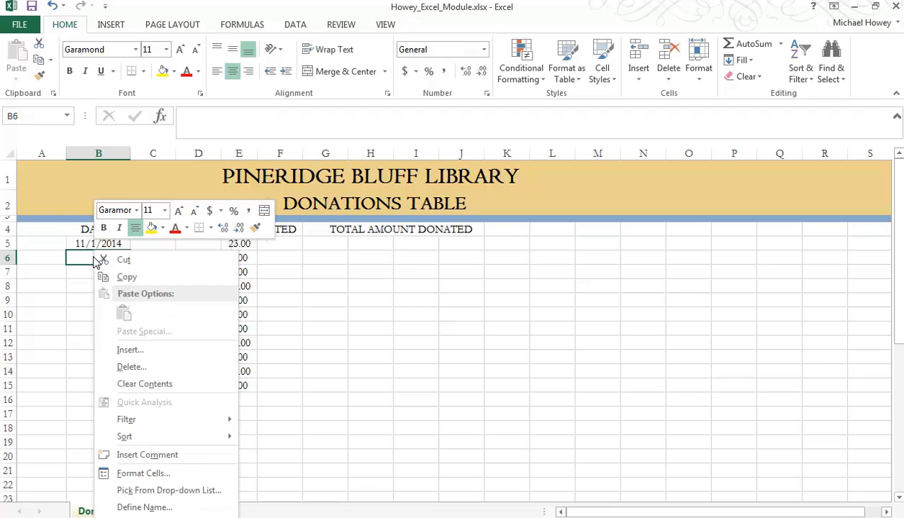
{"action": "left_click", "coordinate": [160, 475]}
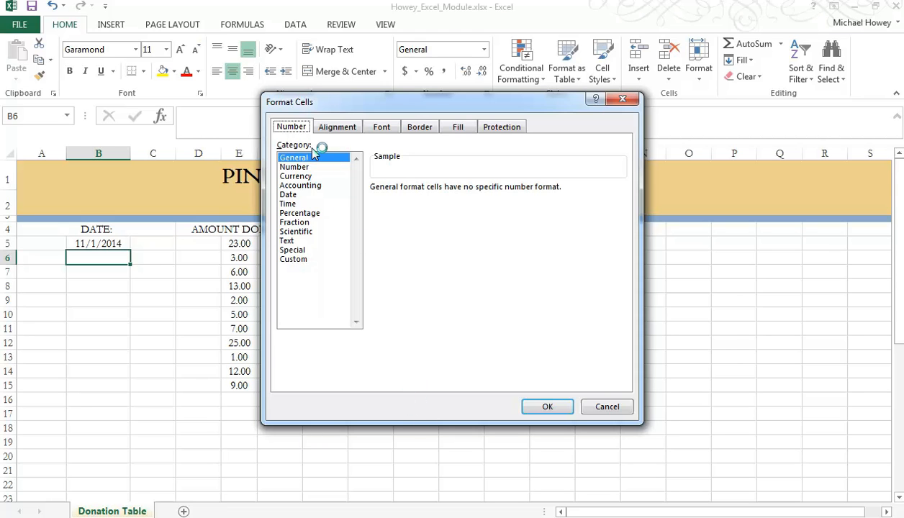
{"action": "left_click", "coordinate": [305, 195]}
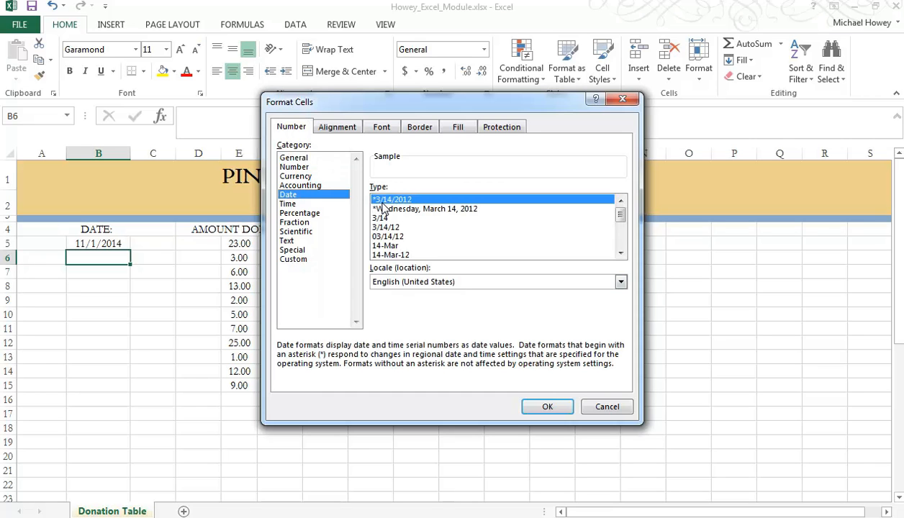
{"action": "left_click", "coordinate": [545, 408]}
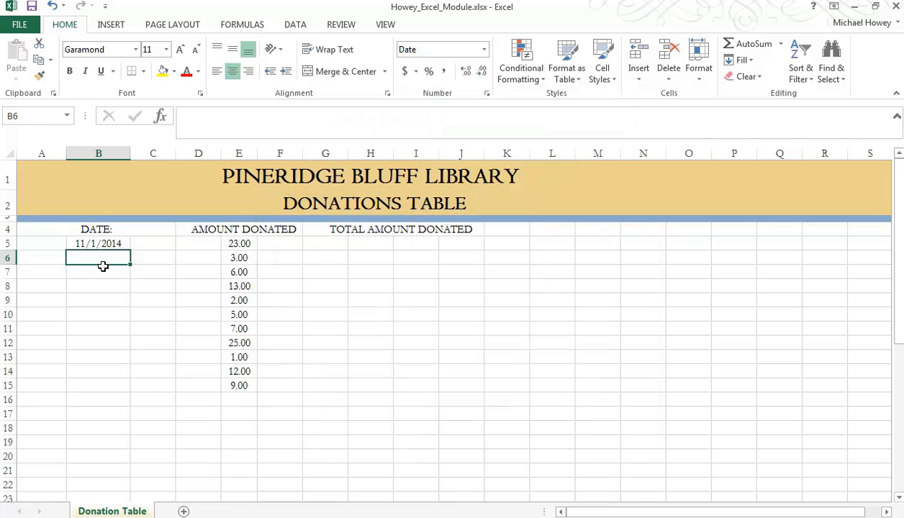
{"action": "type", "text": "11/"}
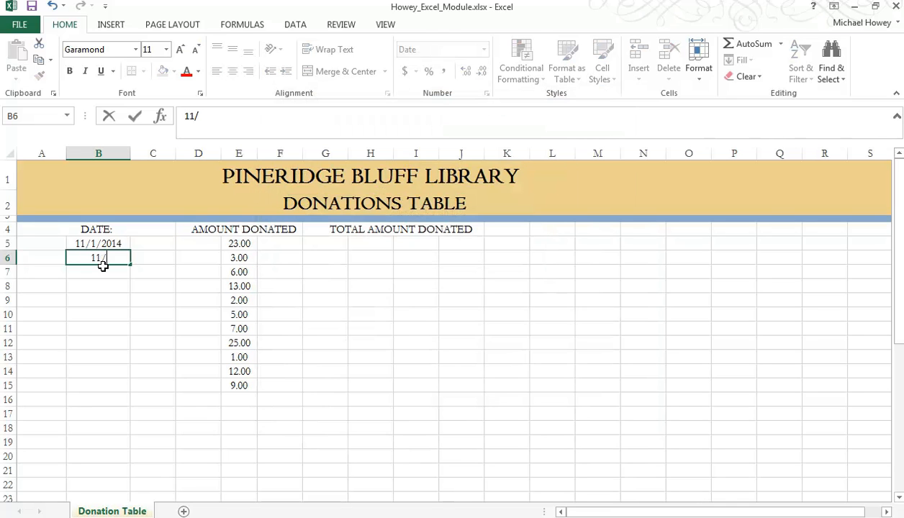
{"action": "type", "text": "2/2014"}
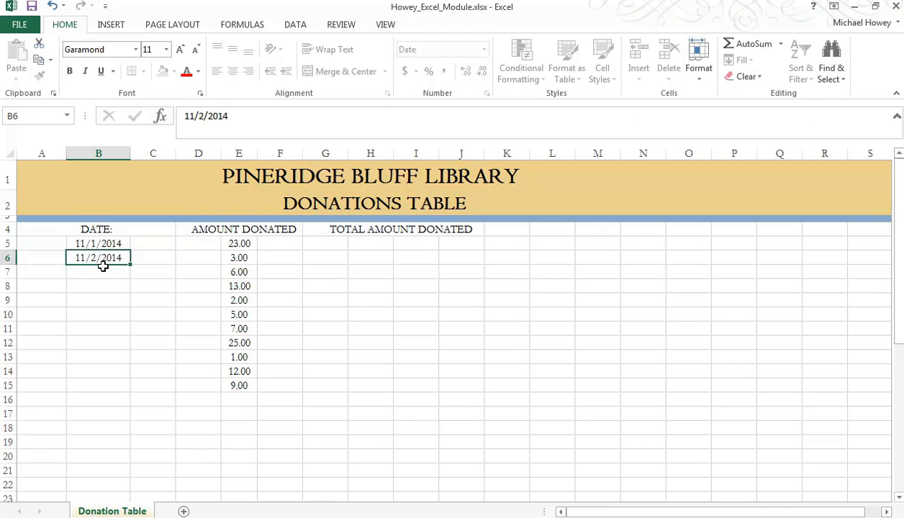
{"action": "key", "text": "Return"}
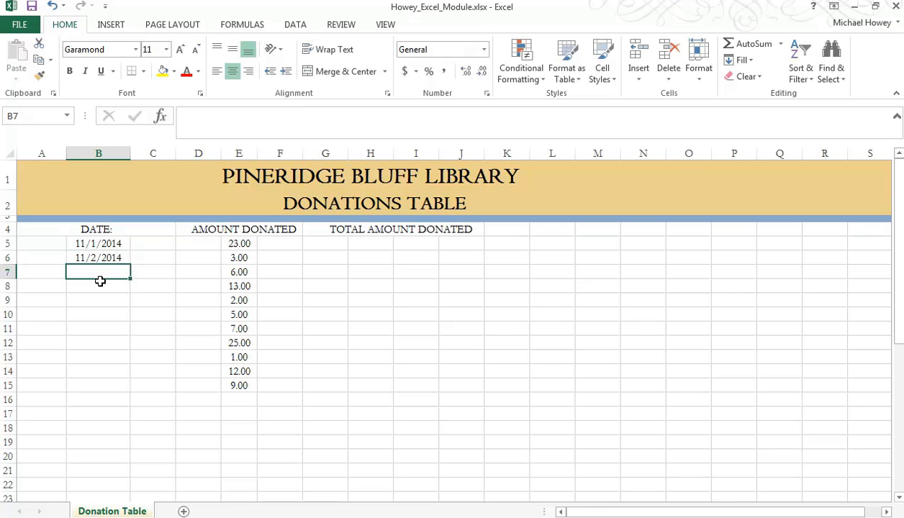
Extend the date series from B5:B6 down the Date column to 11/30/2014 in B34
{"action": "left_click", "coordinate": [106, 244]}
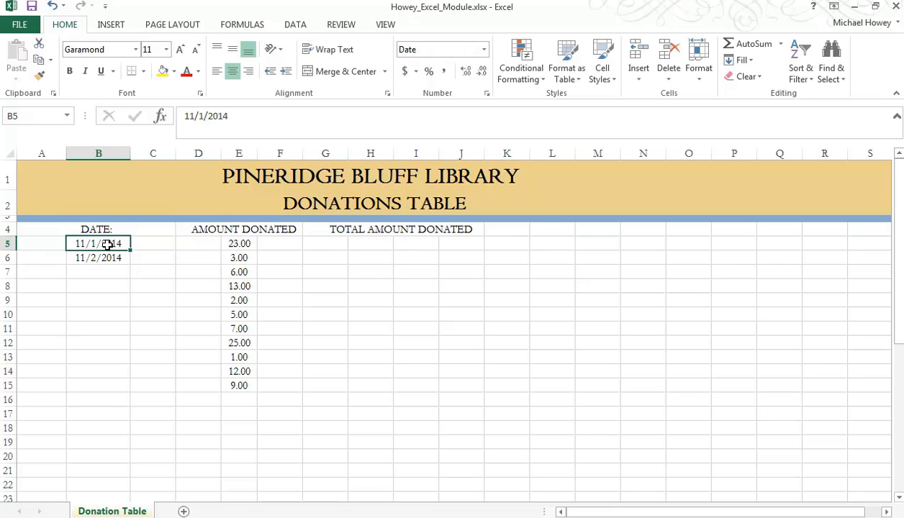
{"action": "left_click_drag", "start_coordinate": [107, 244], "coordinate": [111, 257]}
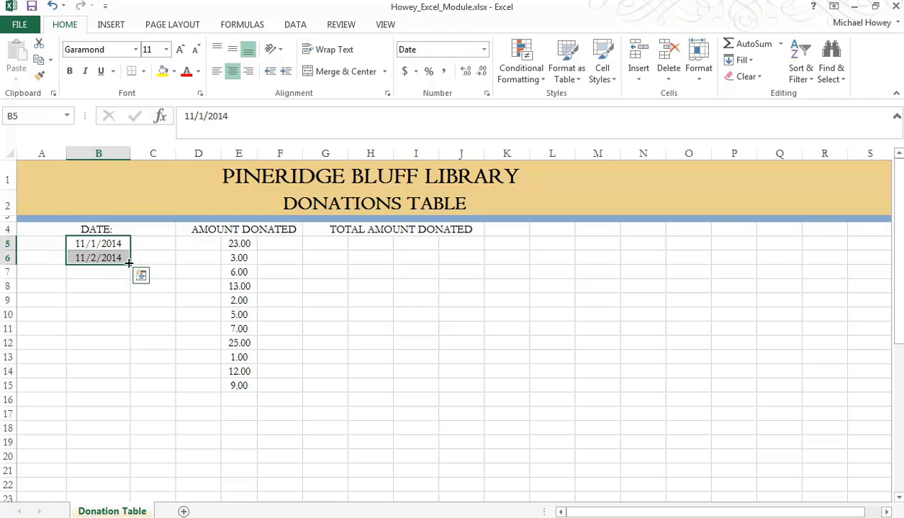
{"action": "left_click_drag", "start_coordinate": [129, 264], "coordinate": [123, 384]}
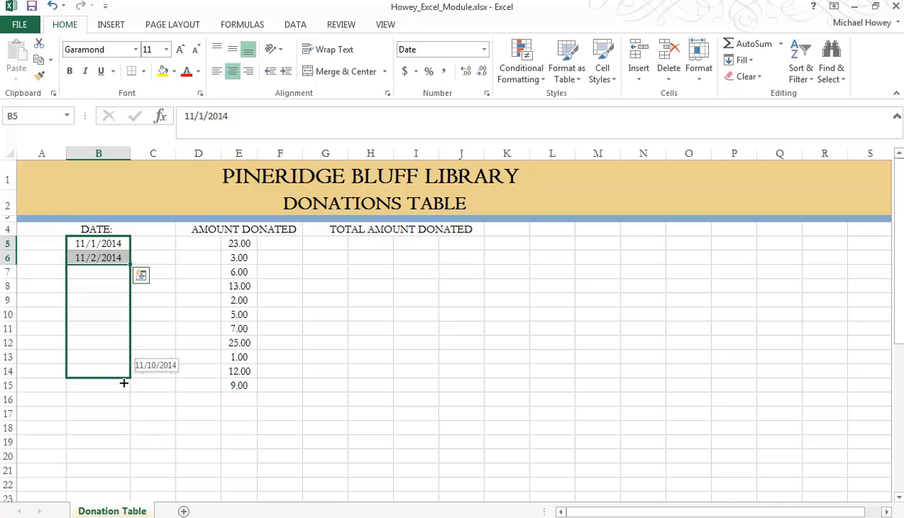
{"action": "left_click_drag", "start_coordinate": [124, 384], "coordinate": [96, 460]}
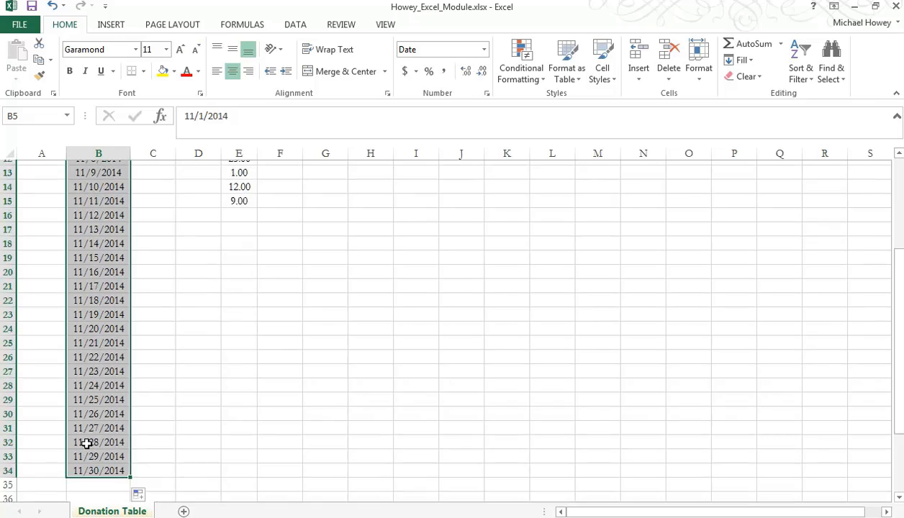
{"action": "scroll", "coordinate": [88, 432], "scroll_direction": "up", "scroll_amount": 5}
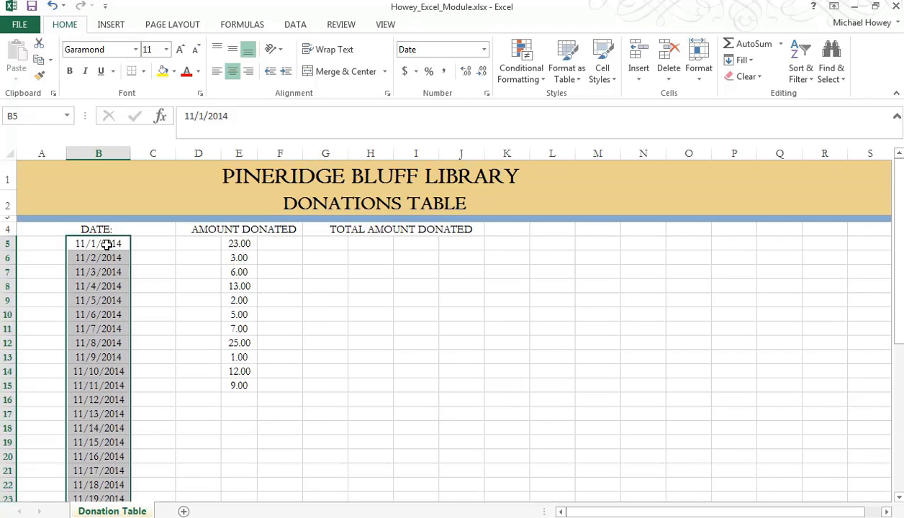
{"action": "scroll", "coordinate": [107, 243], "scroll_direction": "down", "scroll_amount": 9}
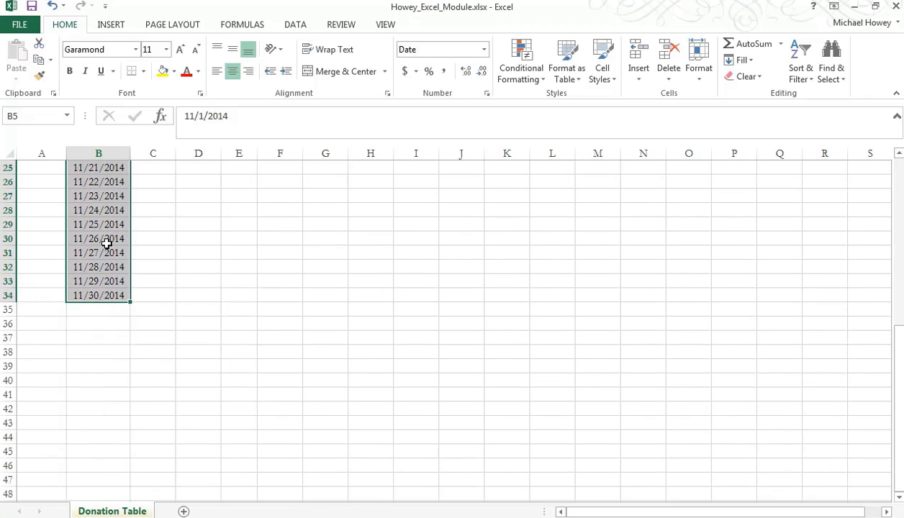
{"action": "scroll", "coordinate": [106, 244], "scroll_direction": "up", "scroll_amount": 9}
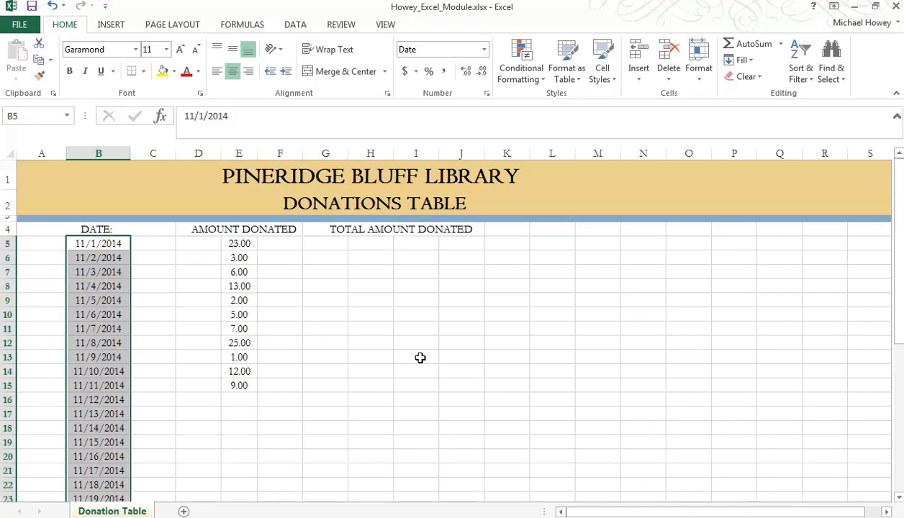
Enter the formula =E5 in cell I5 to start the Total Amount Donated column
{"action": "left_click", "coordinate": [418, 245]}
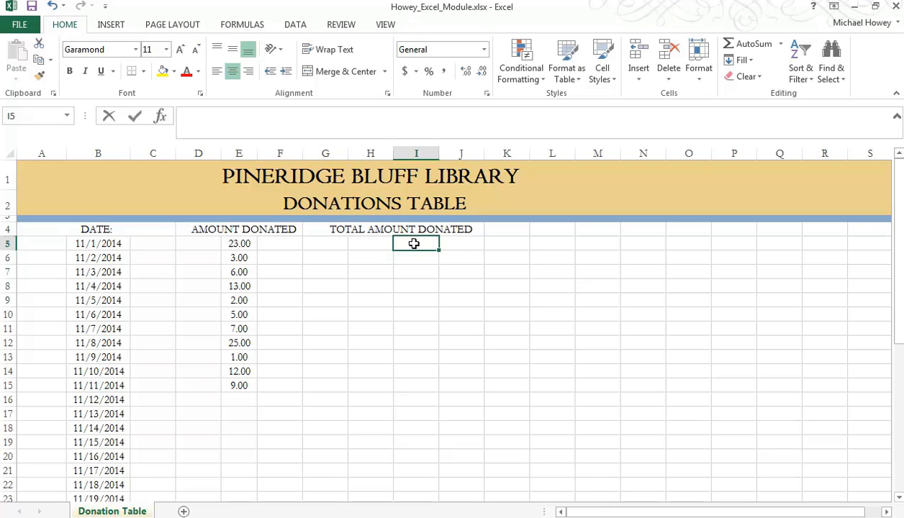
{"action": "type", "text": "=e5"}
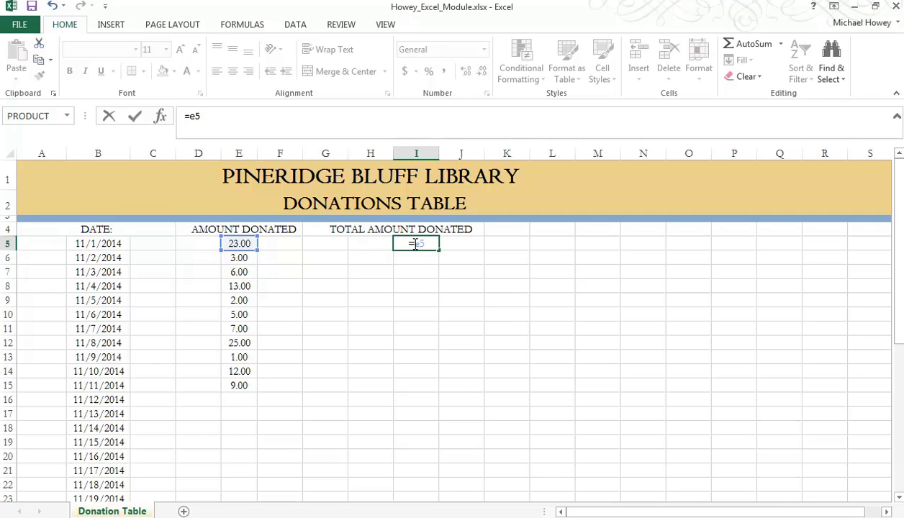
{"action": "key", "text": "Return"}
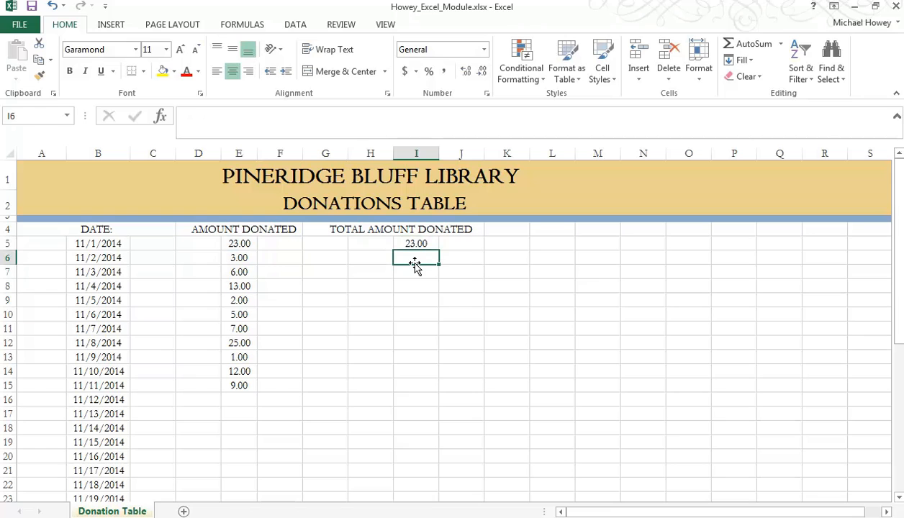
Enter the running-total formula =I5+E6 in cell I6
{"action": "type", "text": "="}
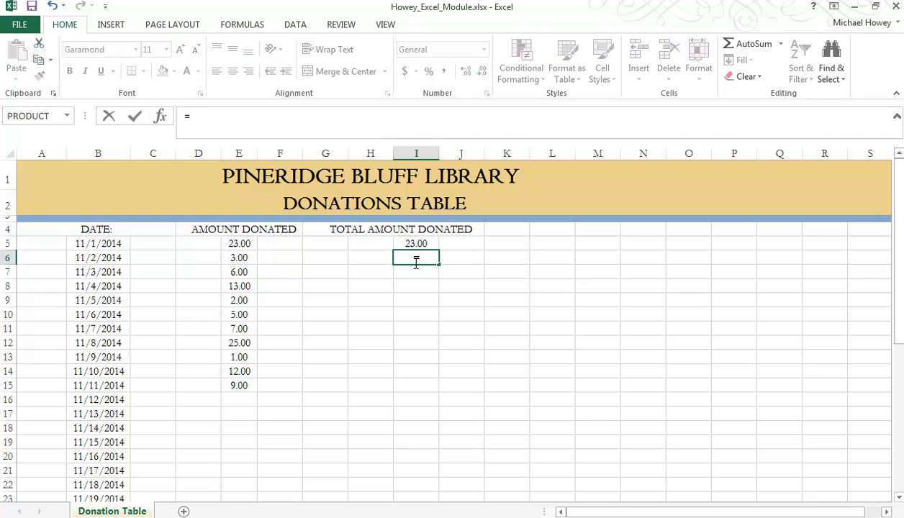
{"action": "type", "text": "i5+"}
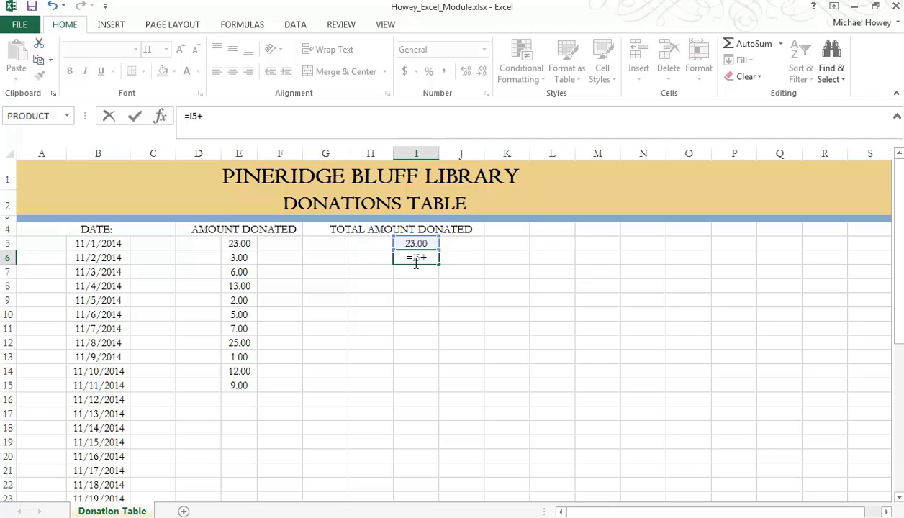
{"action": "type", "text": "e"}
{"action": "key", "text": "BackSpace"}
{"action": "type", "text": "e6"}
{"action": "key", "text": "Return"}
{"action": "key", "text": "Return"}
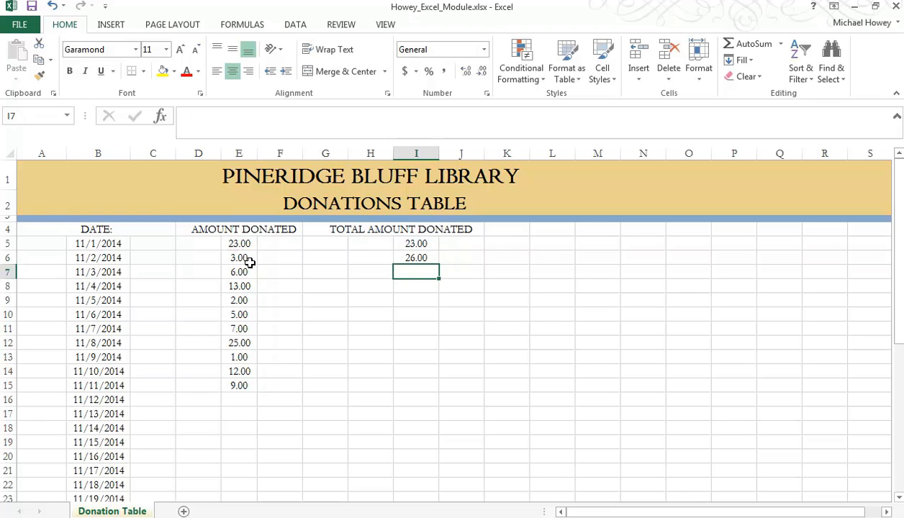
Fill the running-total formula from I6 down column I alongside the dates, and check the formulas in I6 and I7
{"action": "left_click", "coordinate": [417, 258]}
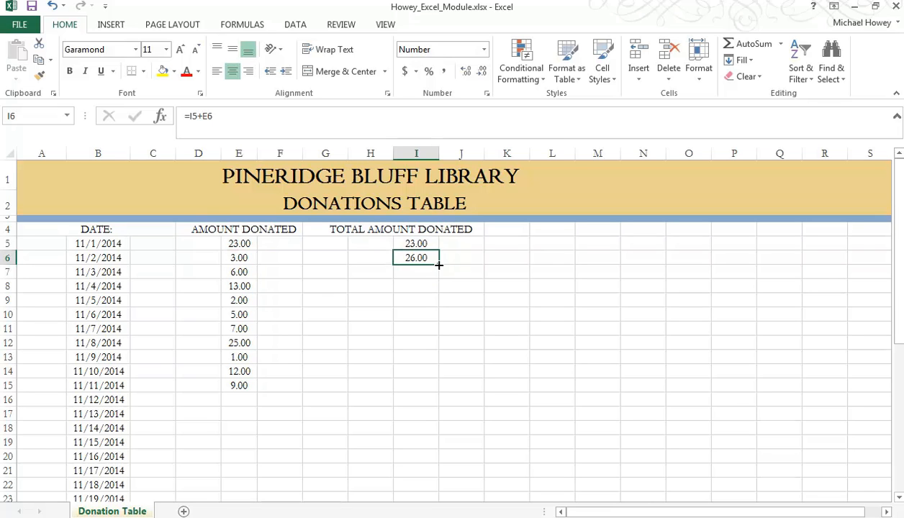
{"action": "left_click_drag", "start_coordinate": [439, 266], "coordinate": [418, 412]}
{"action": "scroll", "coordinate": [417, 412], "scroll_direction": "up", "scroll_amount": 3}
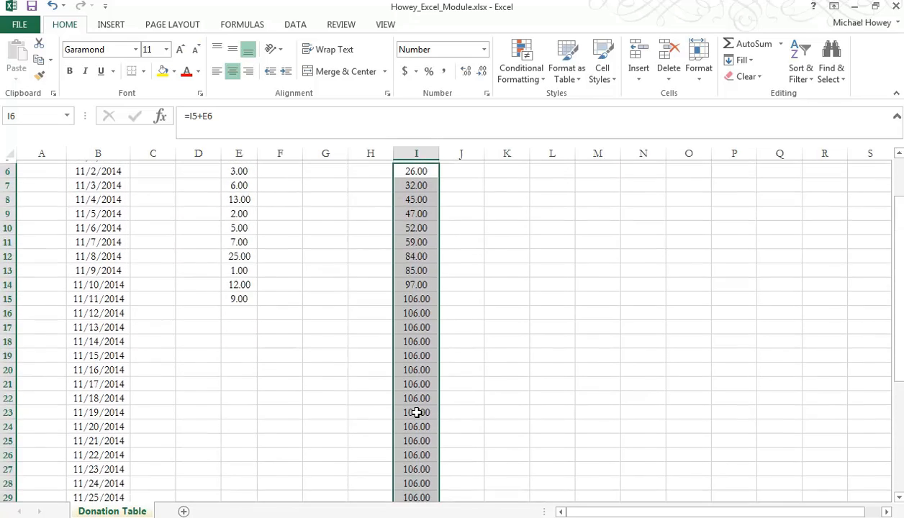
{"action": "scroll", "coordinate": [417, 412], "scroll_direction": "up", "scroll_amount": 3}
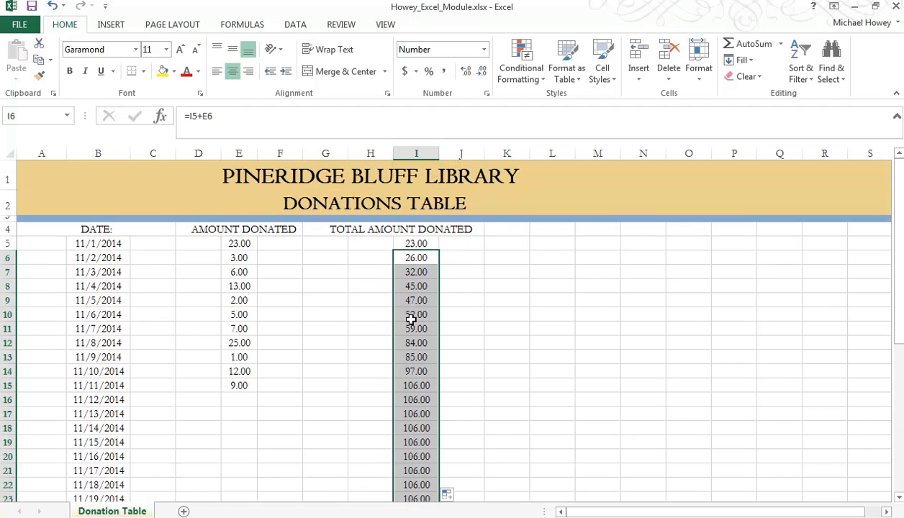
{"action": "left_click", "coordinate": [415, 259]}
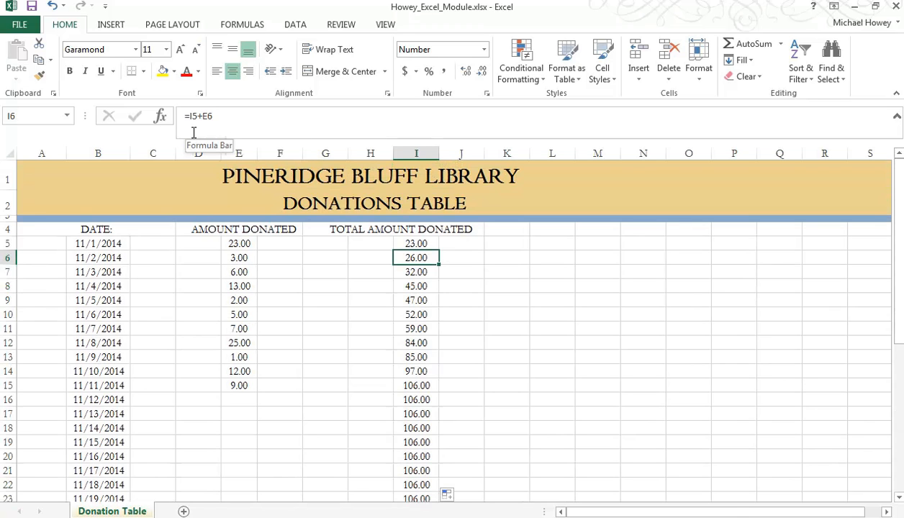
{"action": "left_click", "coordinate": [418, 277]}
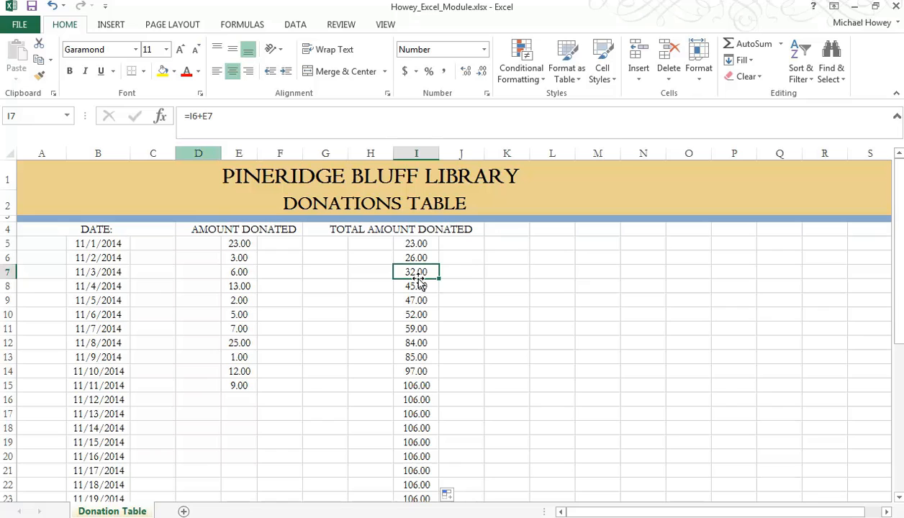